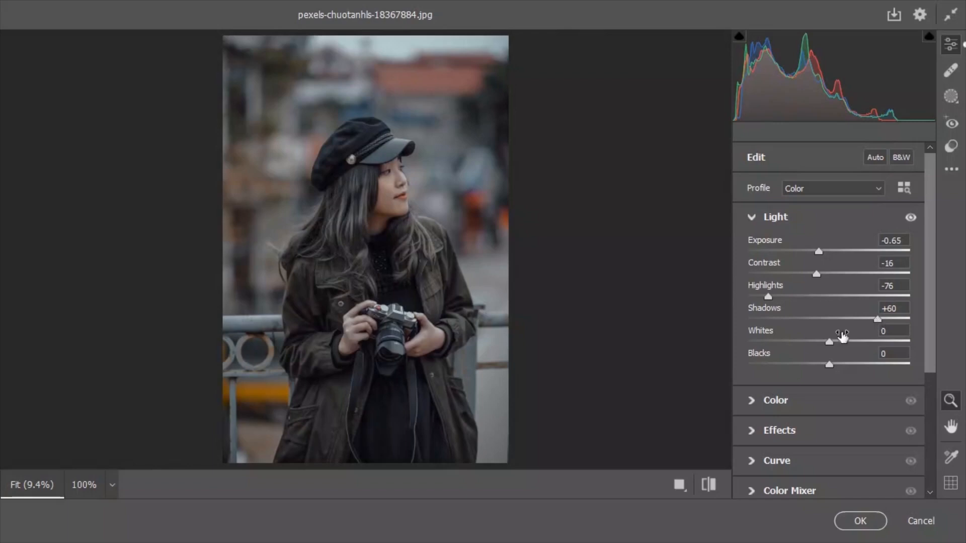
Set the photo's Whites to -72 and Blacks to -52 in the Light adjustments
left_click_drag(829, 342, 774, 348)
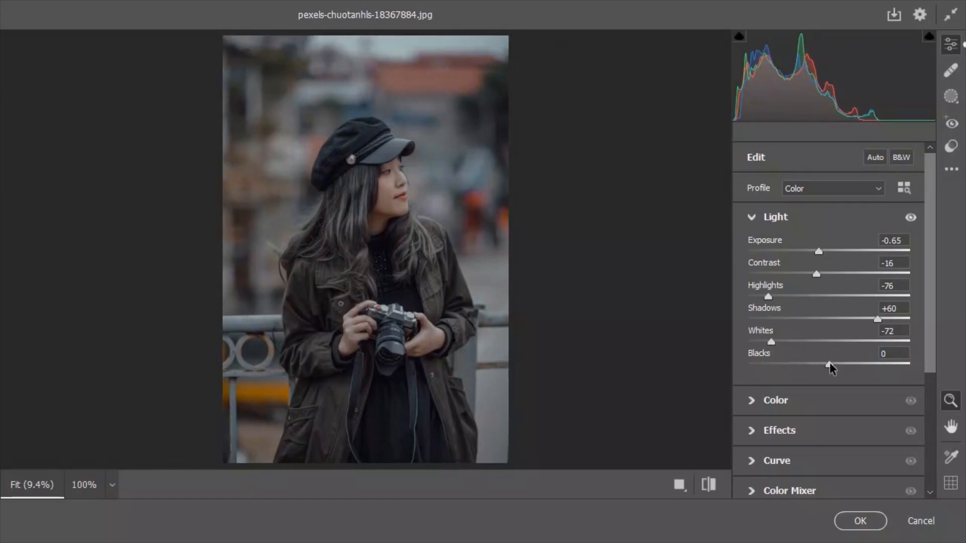
left_click_drag(829, 363, 787, 363)
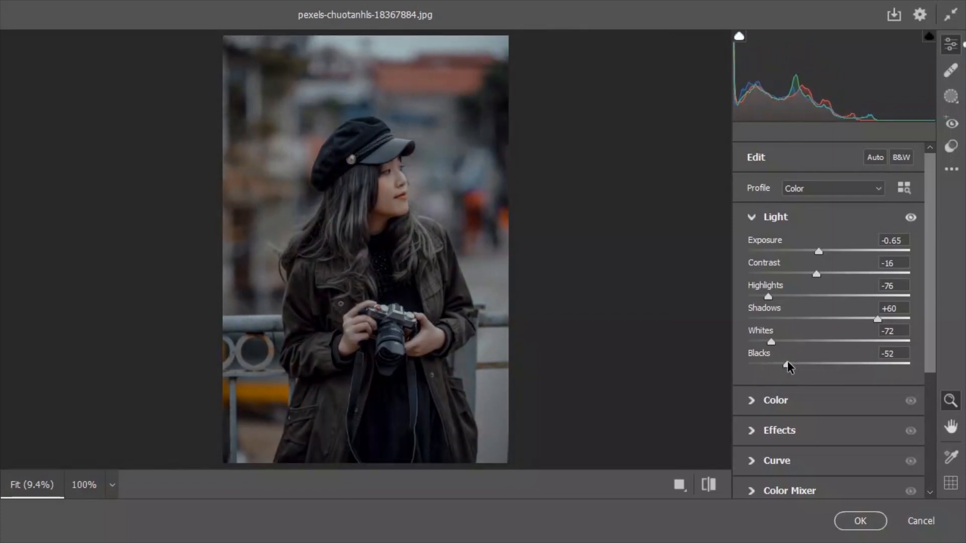
left_click(752, 217)
Warm the photo's color with Temperature +16, Tint -7 and Vibrance +28
left_click(749, 247)
left_click_drag(829, 306, 854, 352)
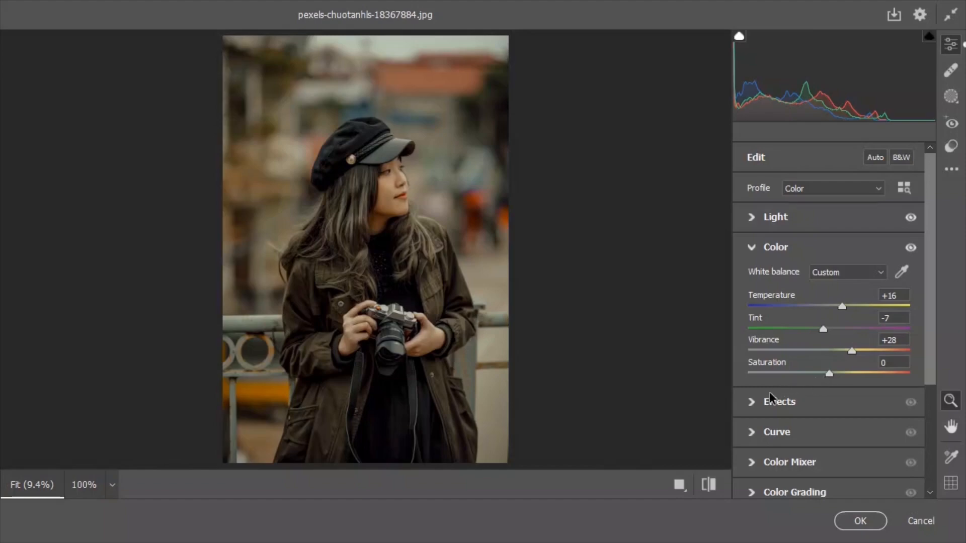
Set the photo's effects to Clarity -7, Dehaze +16, Vignette -29 and Grain 11
left_click(758, 402)
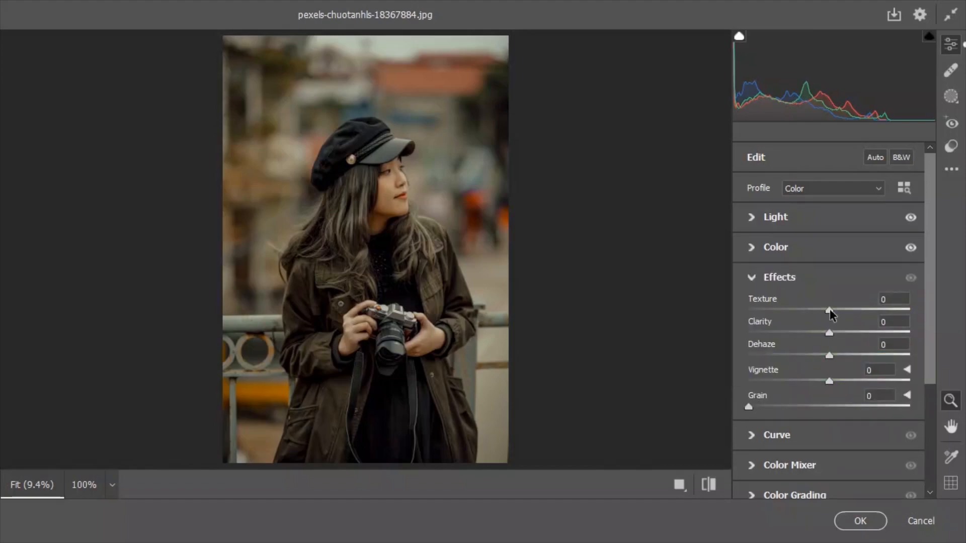
left_click_drag(828, 332, 827, 336)
left_click_drag(830, 356, 843, 357)
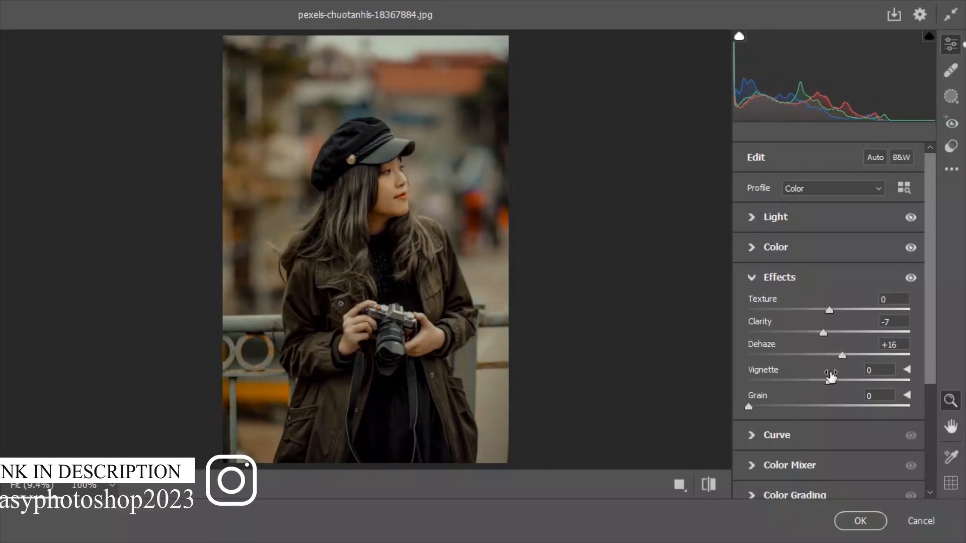
left_click_drag(830, 382, 805, 383)
left_click_drag(750, 407, 768, 408)
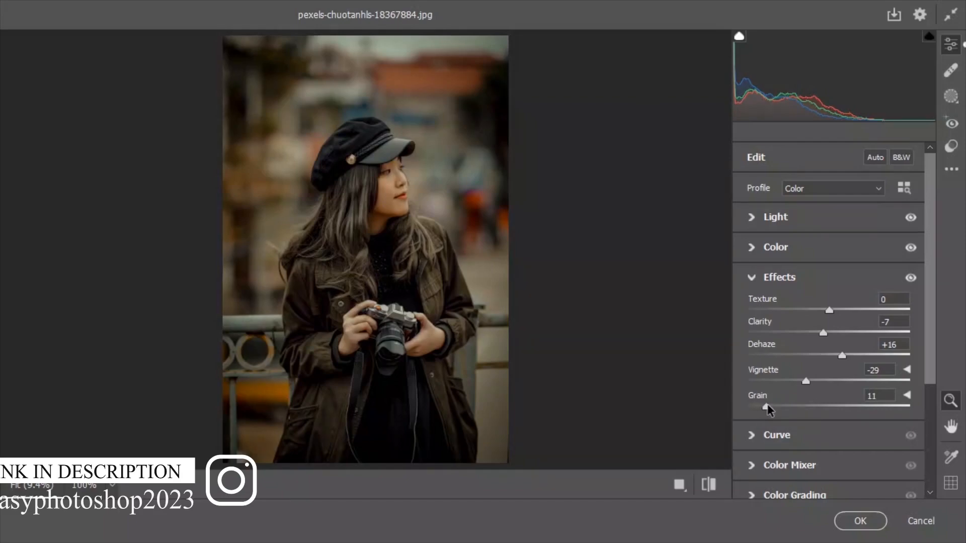
left_click(754, 285)
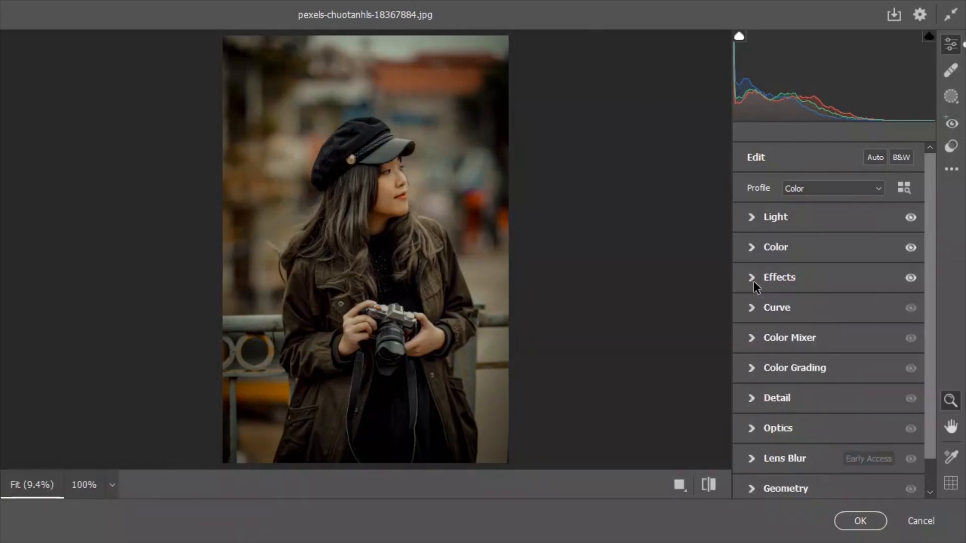
Raise the point curve's black endpoint, lower its white endpoint, and add a midpoint at input 132, output 126
left_click(753, 307)
left_click_drag(745, 386, 748, 373)
left_click_drag(914, 225, 913, 249)
left_click(835, 305)
left_click_drag(834, 305, 832, 306)
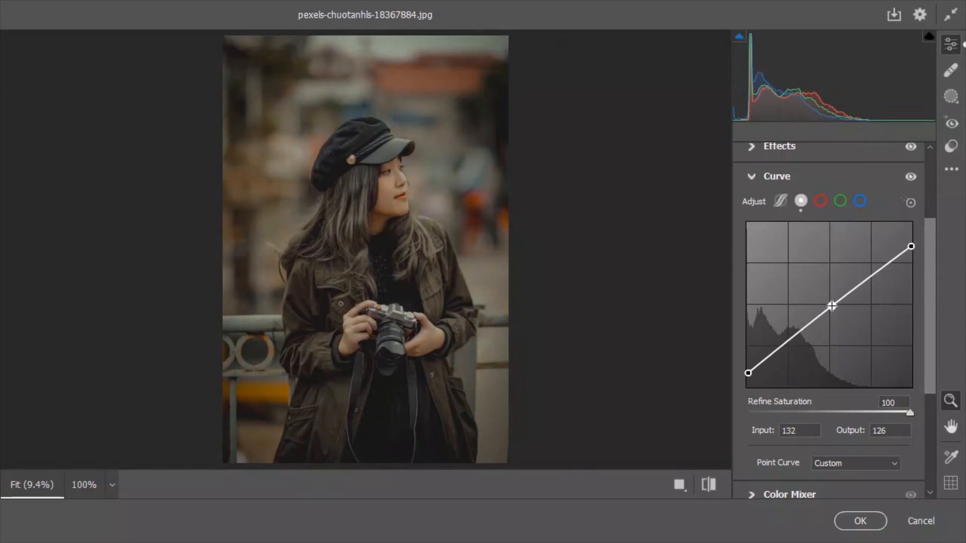
Add a shadow point at input 44, output 55, raise the curve's black endpoint further, and move the midpoint to 134, 128
left_click(777, 351)
left_click_drag(749, 373, 775, 352)
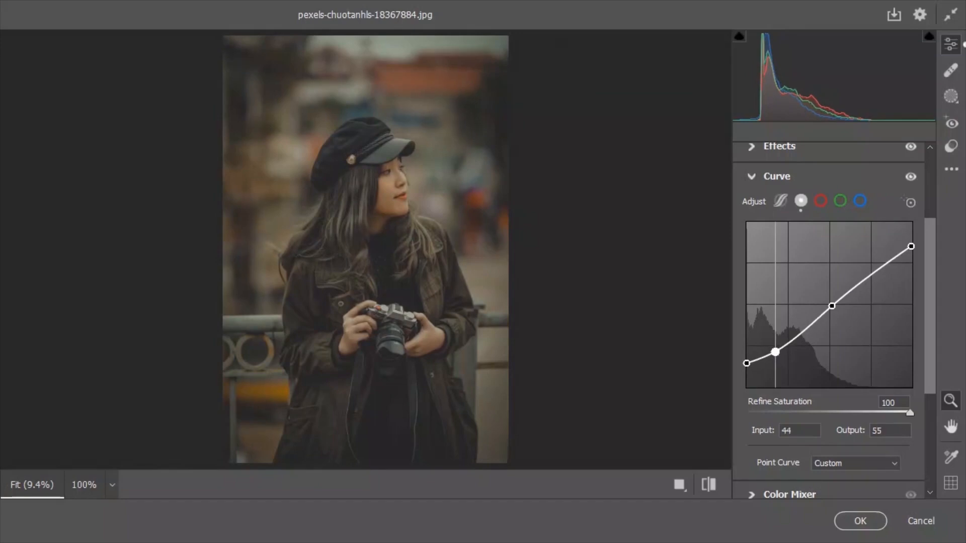
left_click(833, 306)
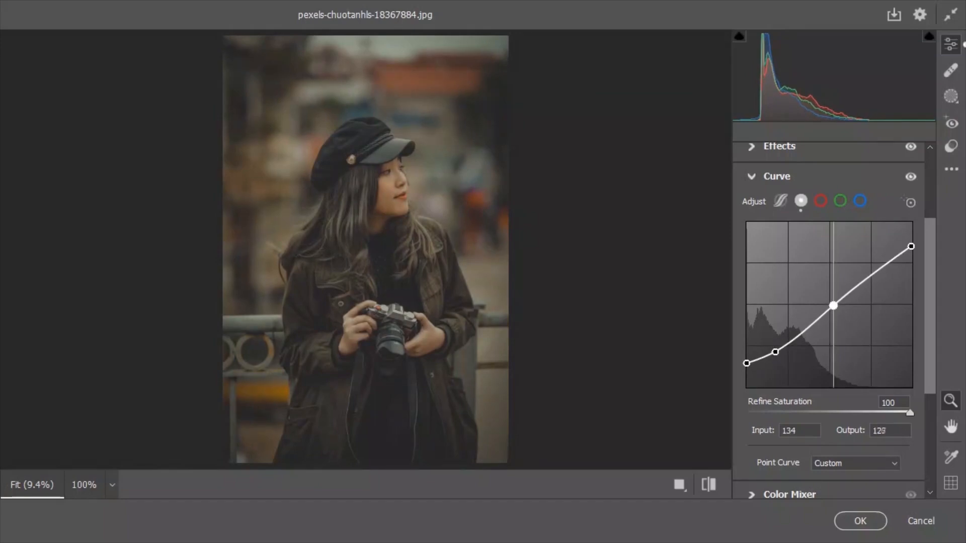
left_click_drag(835, 305, 833, 304)
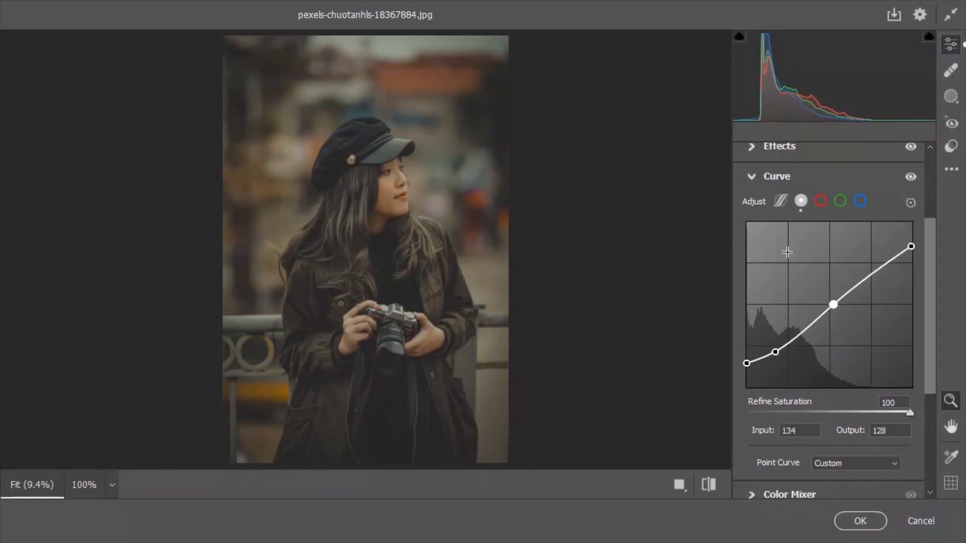
left_click(750, 177)
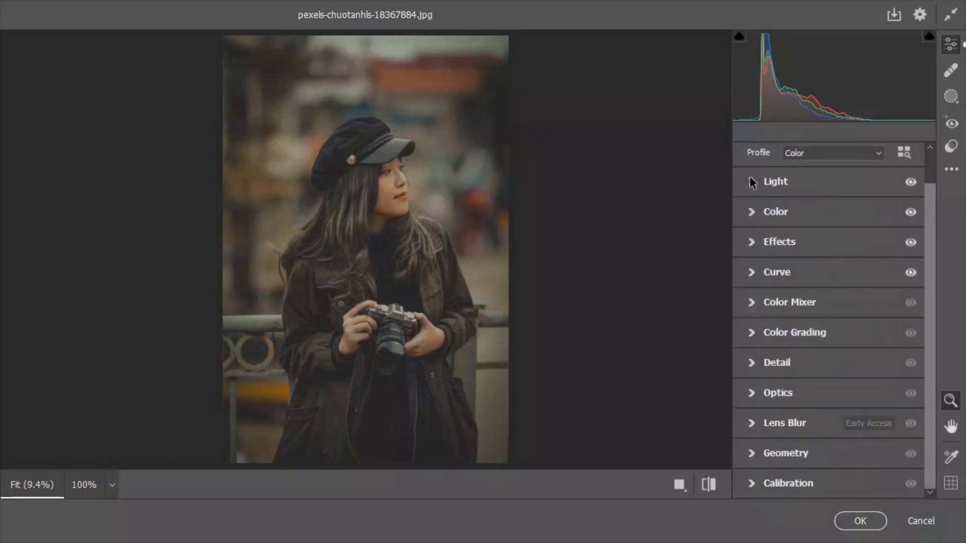
Adjust the color mixer hues to Oranges +42, Yellows -20 and Greens +24, and lower the Blues hue slightly
left_click(752, 302)
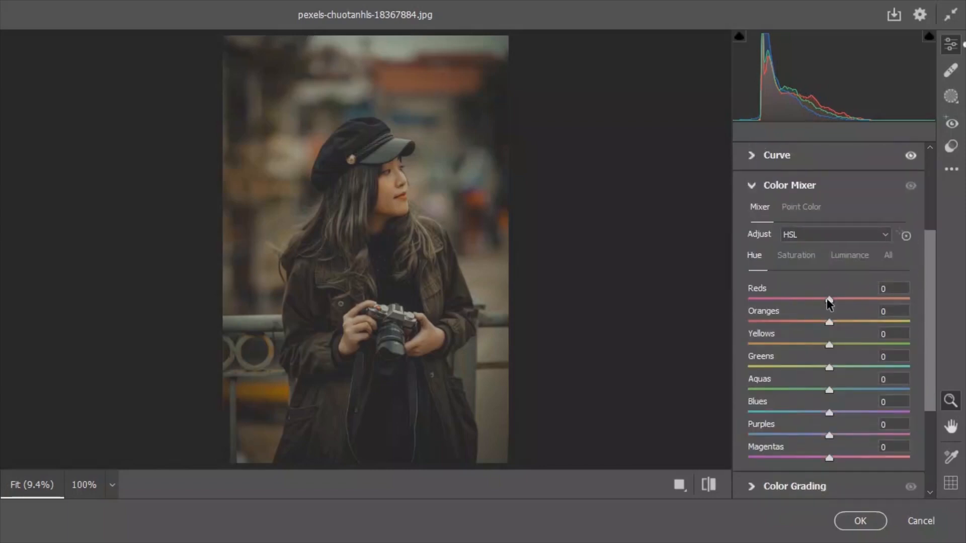
left_click_drag(830, 323, 866, 325)
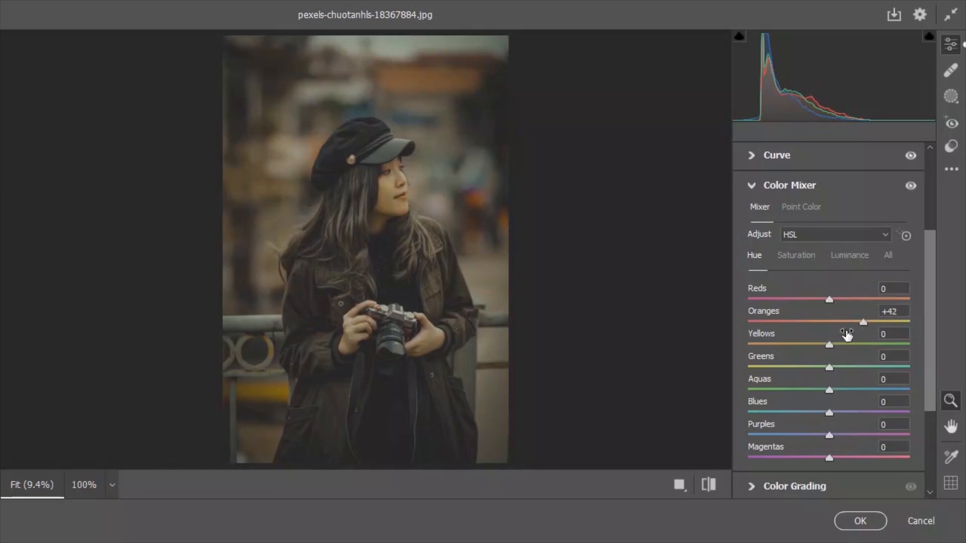
left_click_drag(829, 345, 817, 345)
left_click_drag(830, 368, 849, 368)
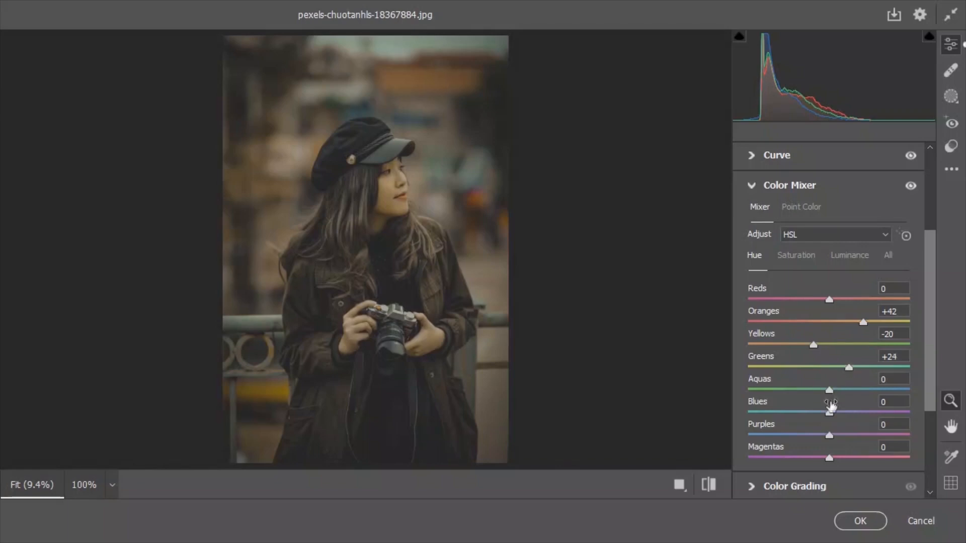
left_click_drag(829, 414, 820, 413)
Set color mixer saturation to Reds -7, Oranges -6, Yellows -90, Greens -48 and Aquas -65, and strongly reduce the Blues
left_click(801, 259)
left_click_drag(830, 300, 761, 340)
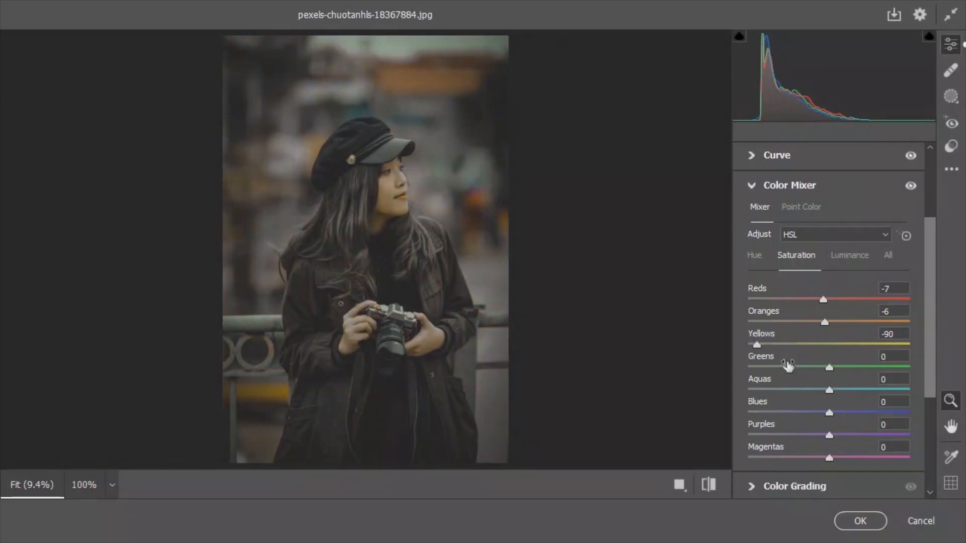
left_click_drag(828, 369, 790, 372)
left_click_drag(828, 391, 778, 386)
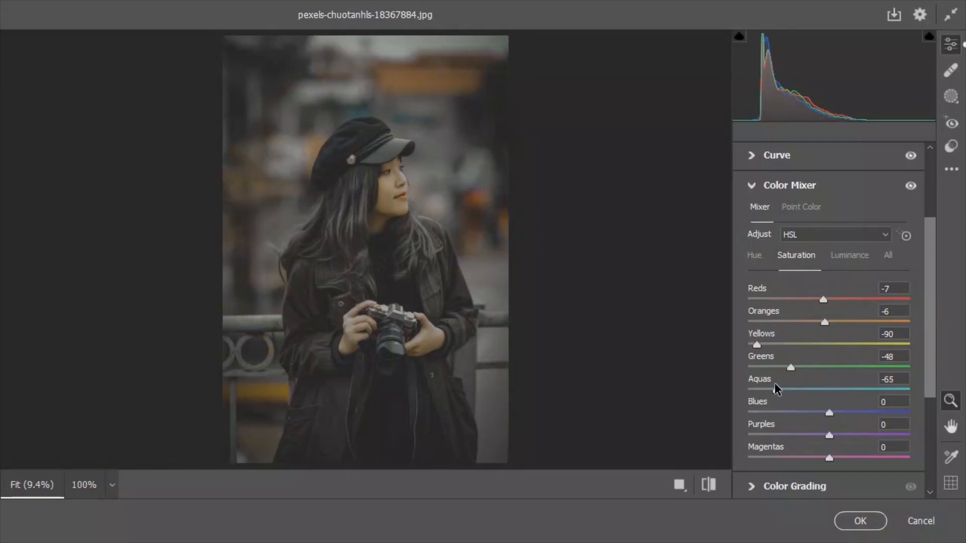
left_click_drag(829, 413, 777, 411)
Set color mixer luminance to Oranges +31, Yellows +30, Greens -14, Aquas -11 and Blues +12
left_click(847, 259)
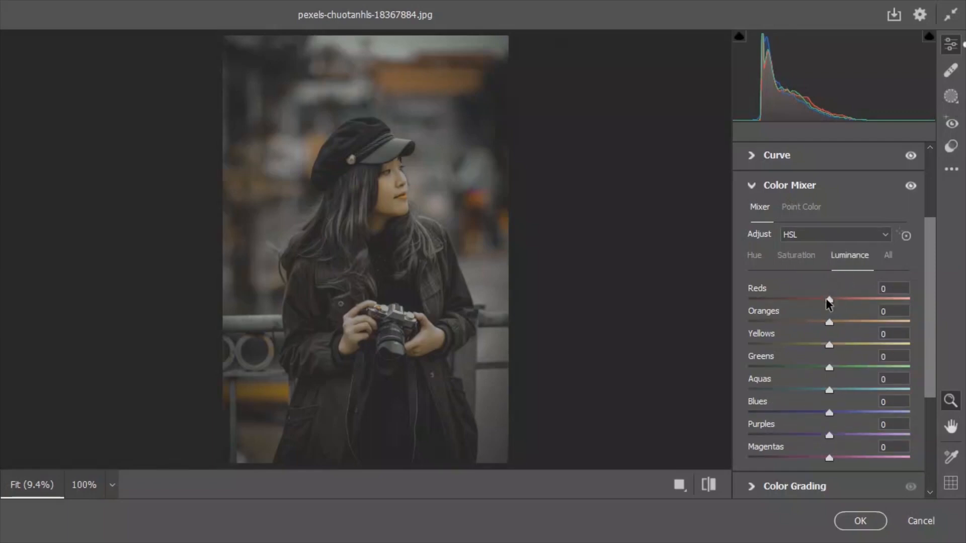
left_click_drag(830, 322, 855, 348)
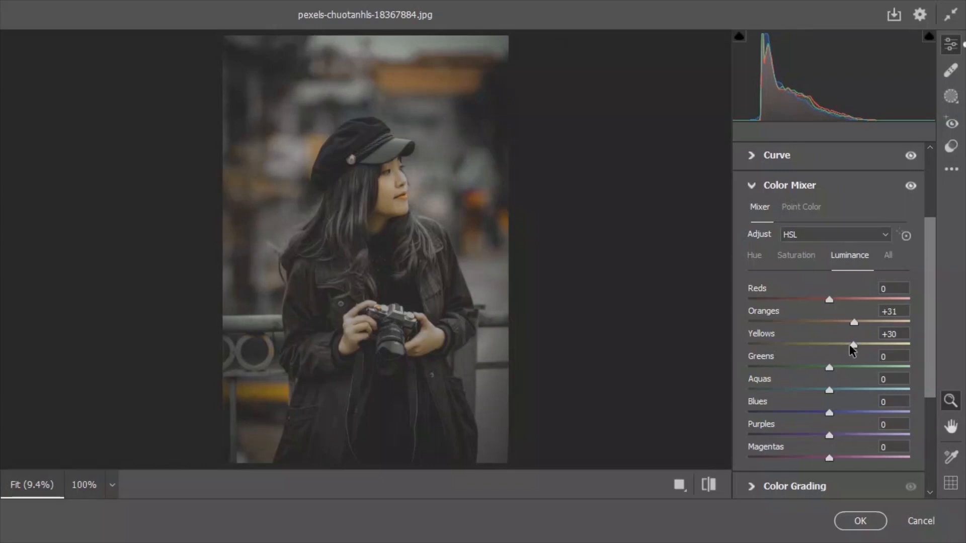
left_click_drag(829, 371, 820, 372)
left_click_drag(829, 391, 841, 415)
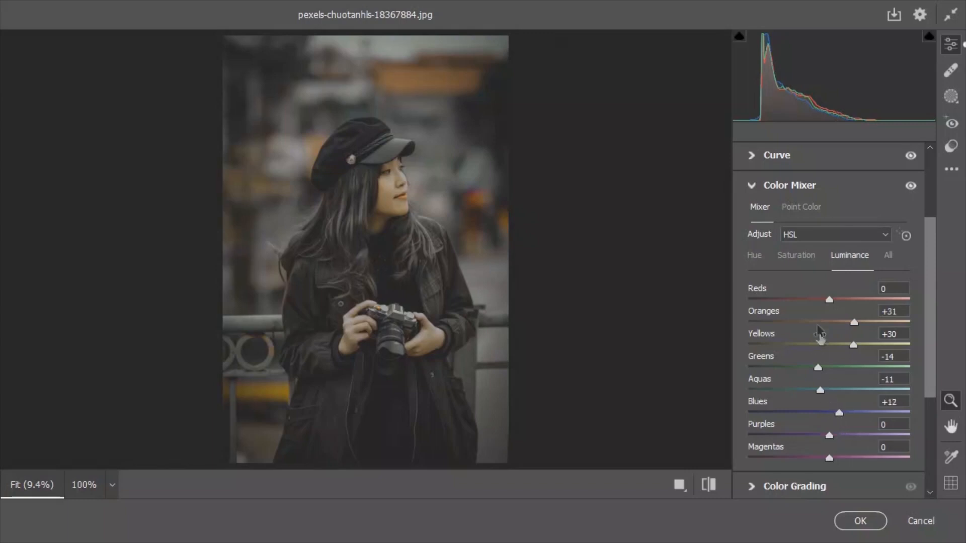
left_click(751, 186)
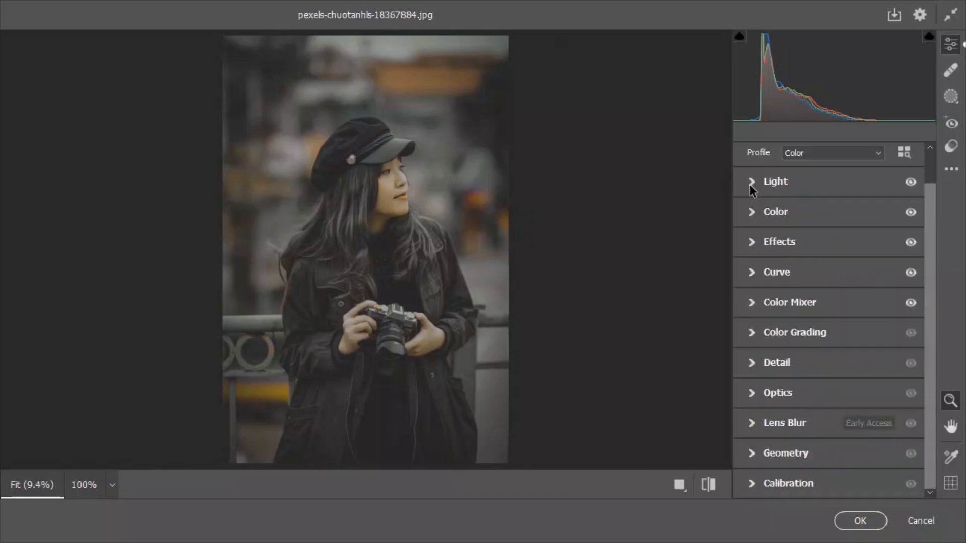
Grade the shadows with Hue 82 and Saturation 14, and set Blending to 100 and Balance to -40
left_click(749, 334)
left_click(822, 180)
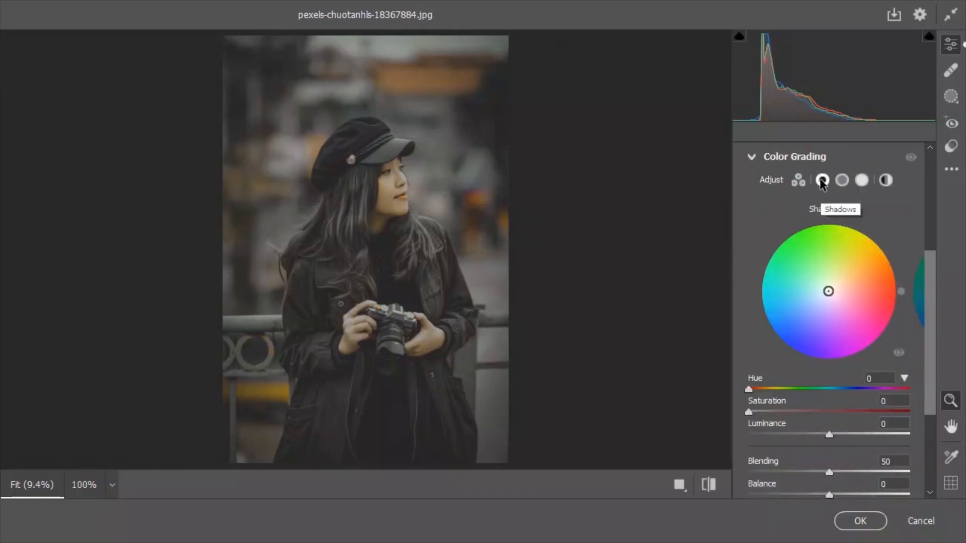
mouse_move(749, 389)
left_mouse_down()
mouse_move(789, 398)
mouse_move(752, 413)
mouse_move(774, 415)
left_mouse_up()
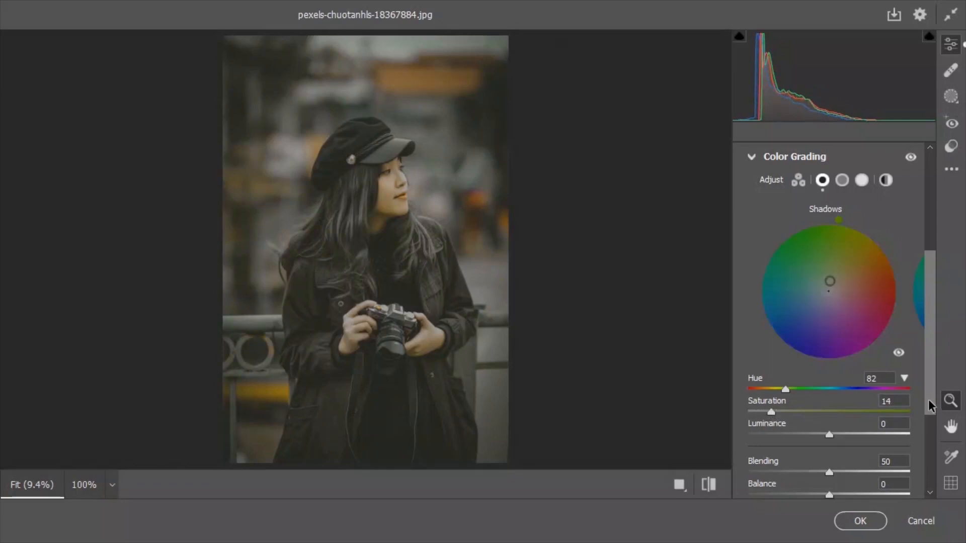
left_click_drag(931, 401, 931, 426)
left_click_drag(831, 415, 913, 427)
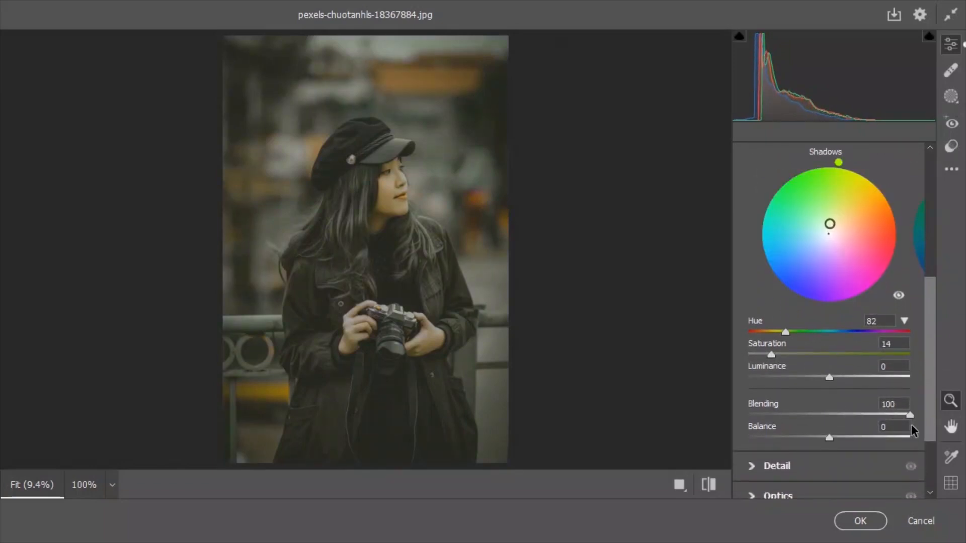
left_click_drag(830, 437, 798, 442)
Review the midtones' hue, saturation and luminance along with the color grading blending and balance
scroll(845, 281, "up", 3)
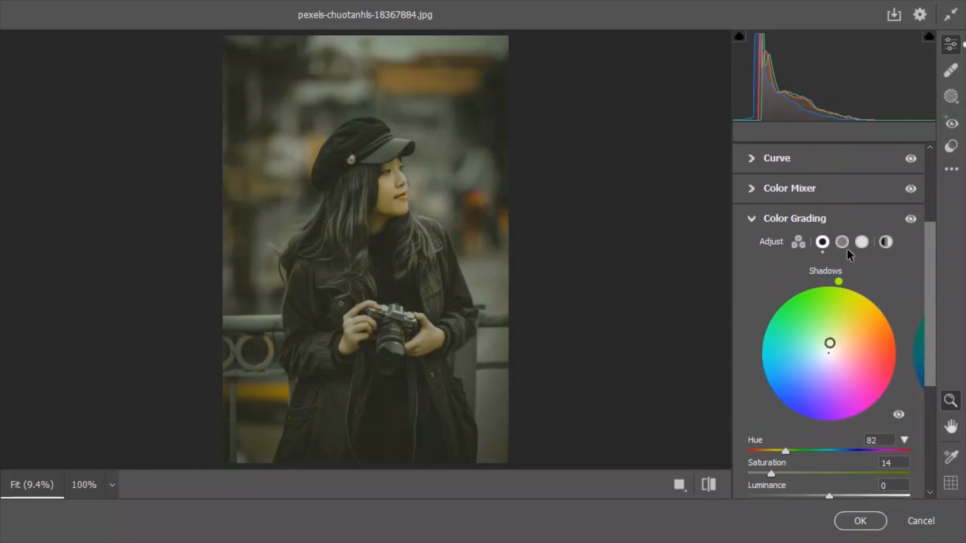
left_click(842, 246)
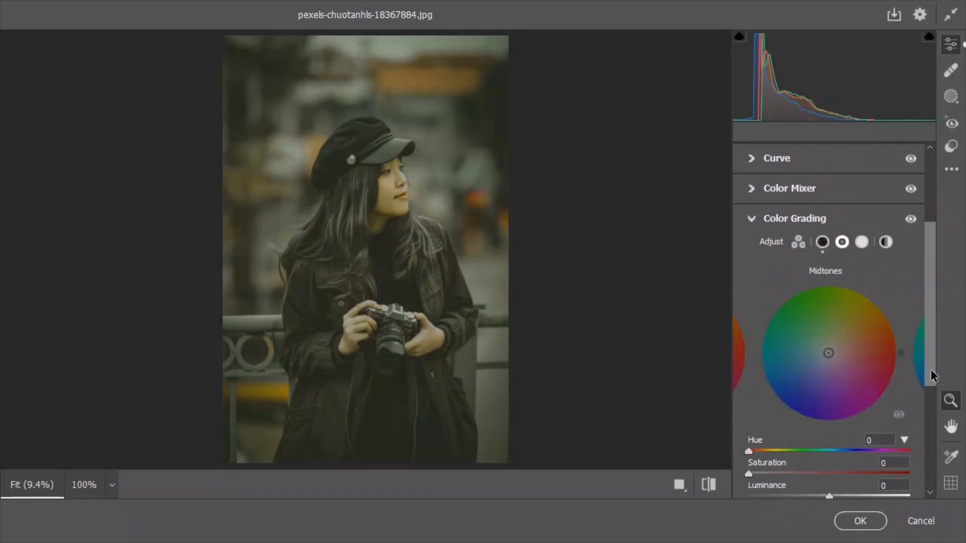
scroll(931, 404, "down", 2)
scroll(931, 404, "down", 1)
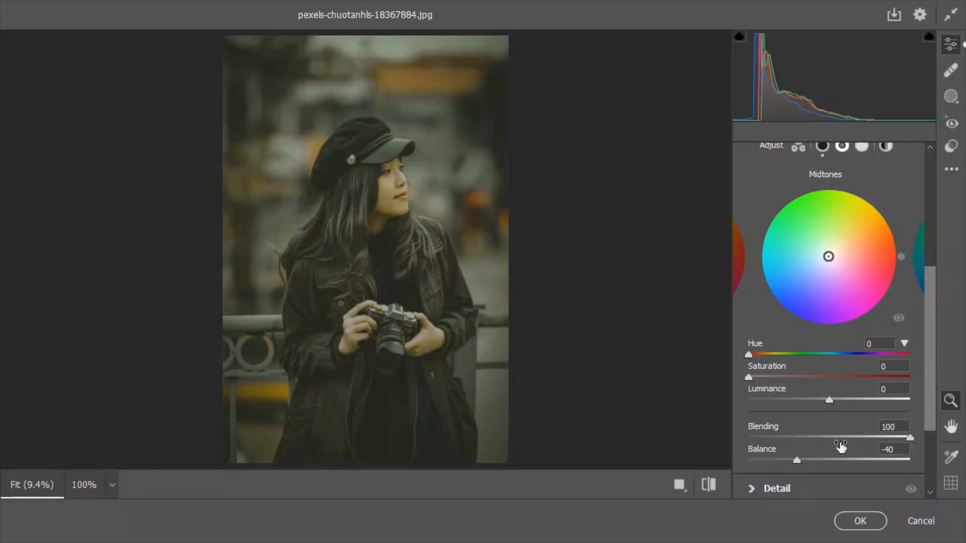
left_click_drag(899, 426, 881, 452)
left_click_drag(899, 390, 868, 371)
scroll(930, 367, "up", 2)
Grade the highlights with Hue 30 and Saturation 22
left_click(862, 224)
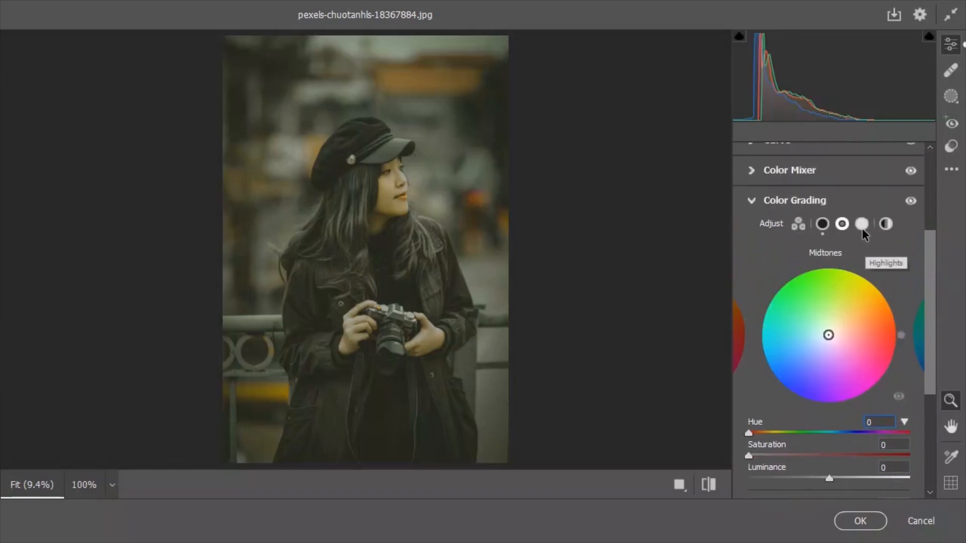
left_click_drag(931, 287, 929, 344)
left_click_drag(749, 318, 762, 319)
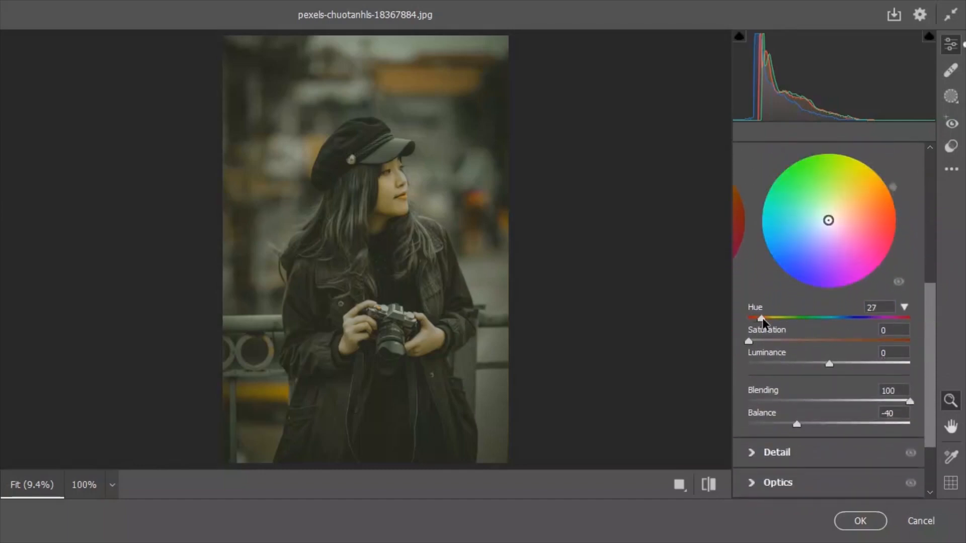
left_click_drag(749, 341, 784, 343)
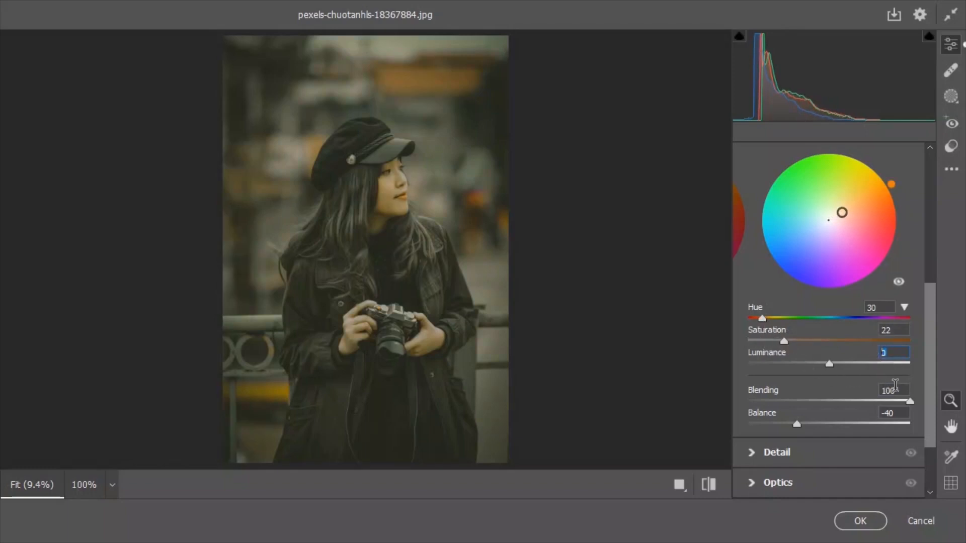
left_click(880, 412)
Set the photo's Noise Reduction to 15 in the Detail adjustments
left_click(751, 453)
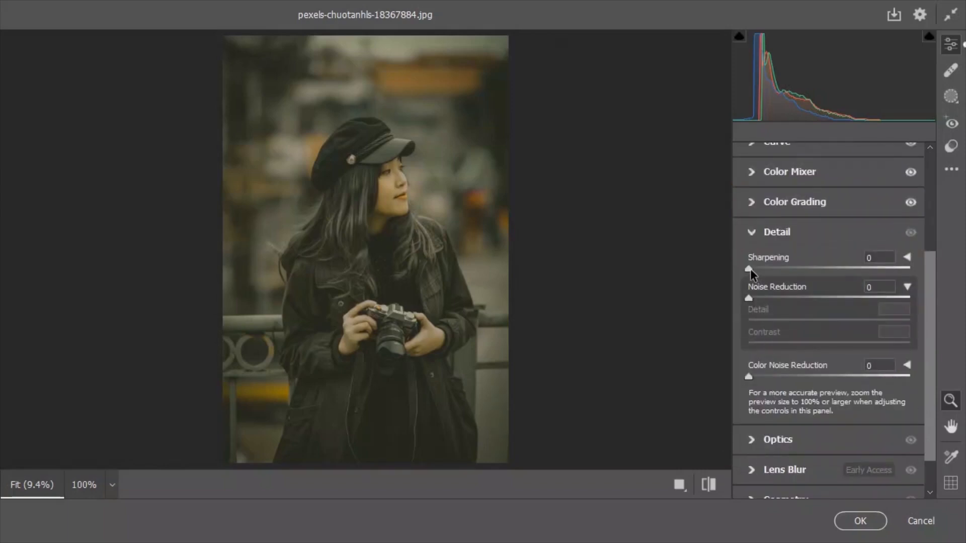
left_click_drag(749, 297, 772, 300)
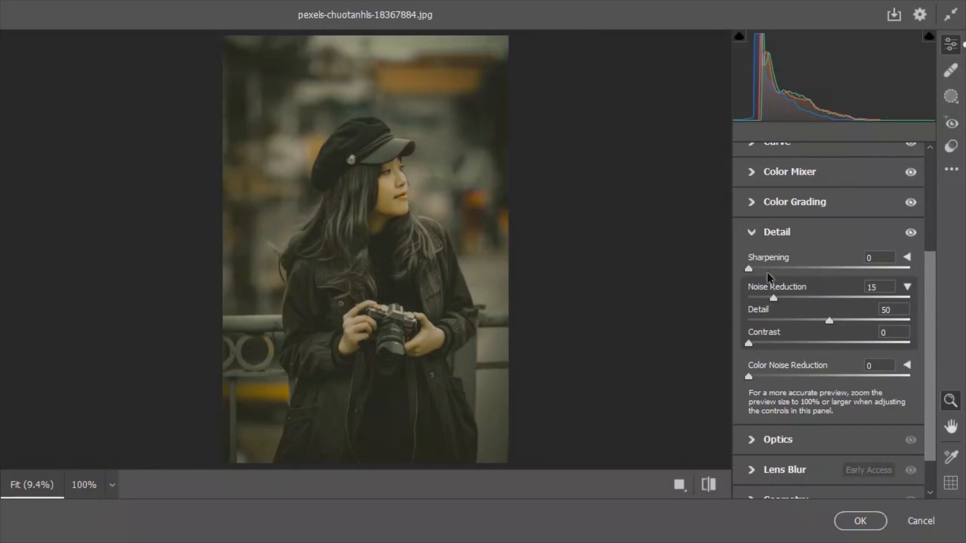
left_click(752, 233)
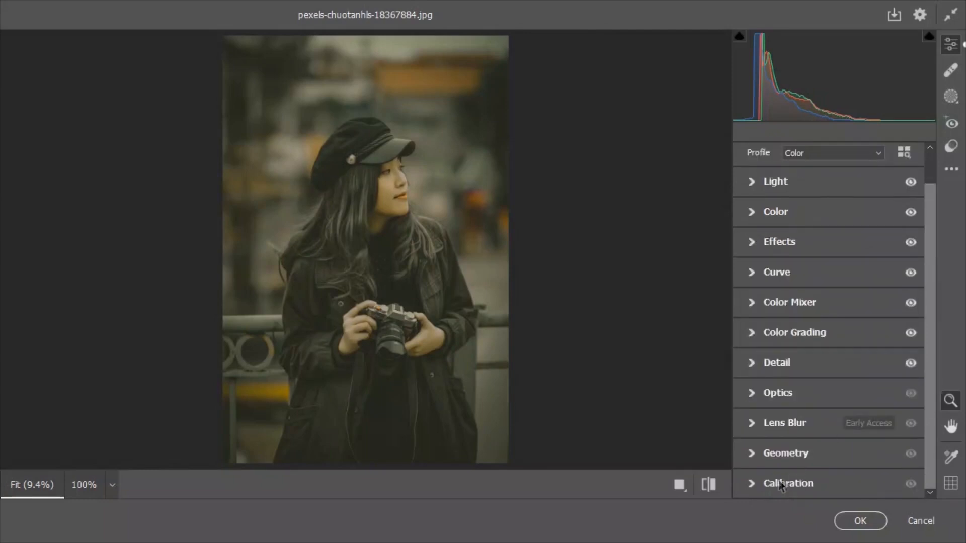
Calibrate the Red Primary with Hue +5 and Saturation -42
left_click(757, 483)
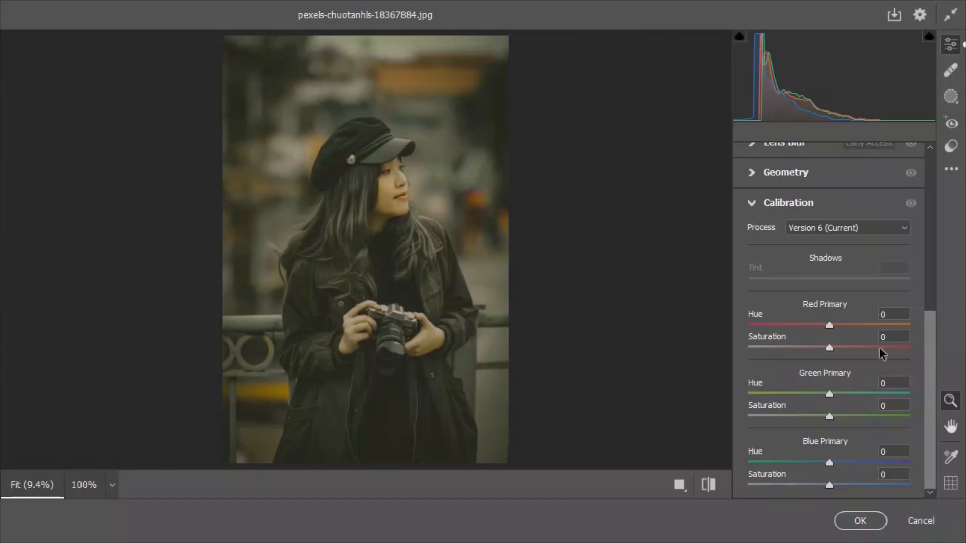
left_click_drag(829, 326, 796, 353)
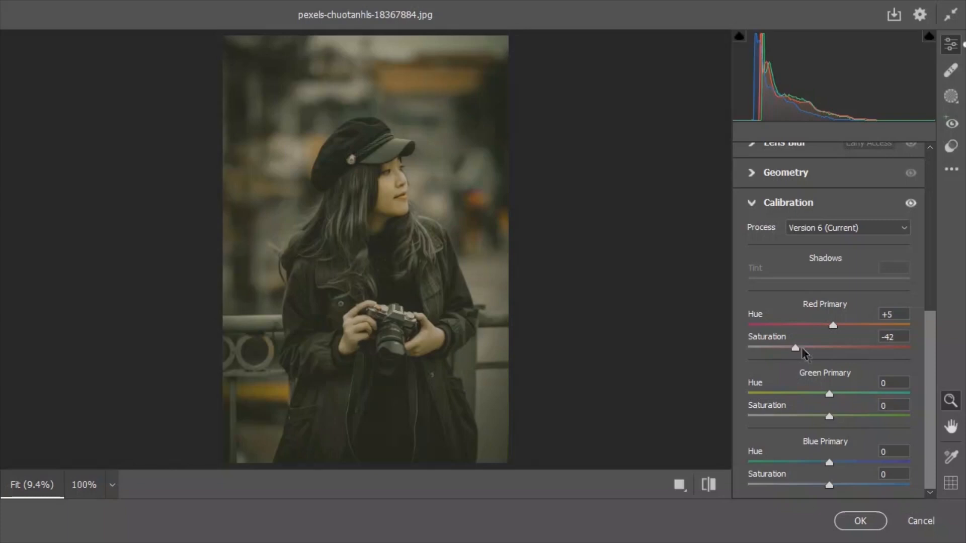
Calibrate the Green Primary with Hue +23 and Saturation +22, and the Blue Primary with Hue -58 and Saturation -42
left_click_drag(829, 393, 837, 393)
left_click_drag(829, 416, 847, 419)
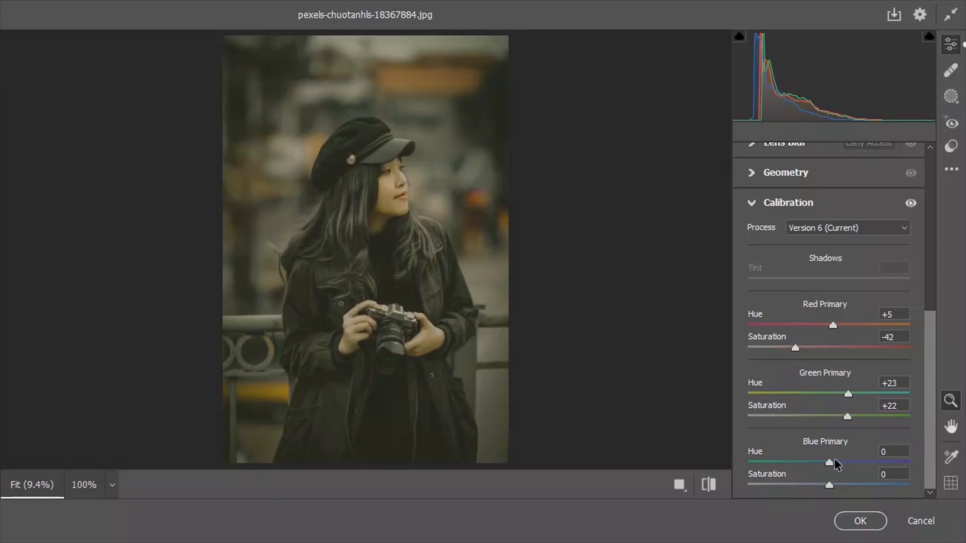
left_click_drag(829, 463, 781, 461)
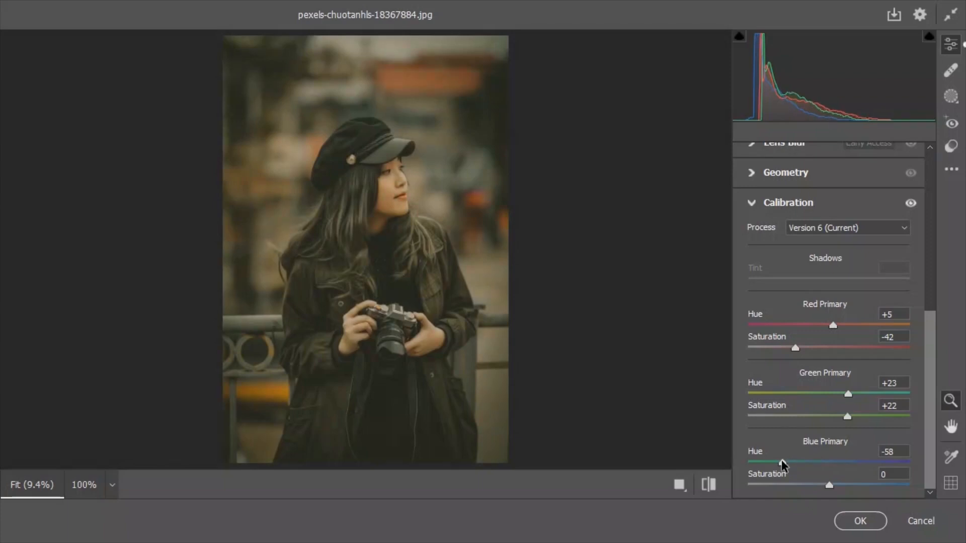
left_click_drag(827, 484, 791, 486)
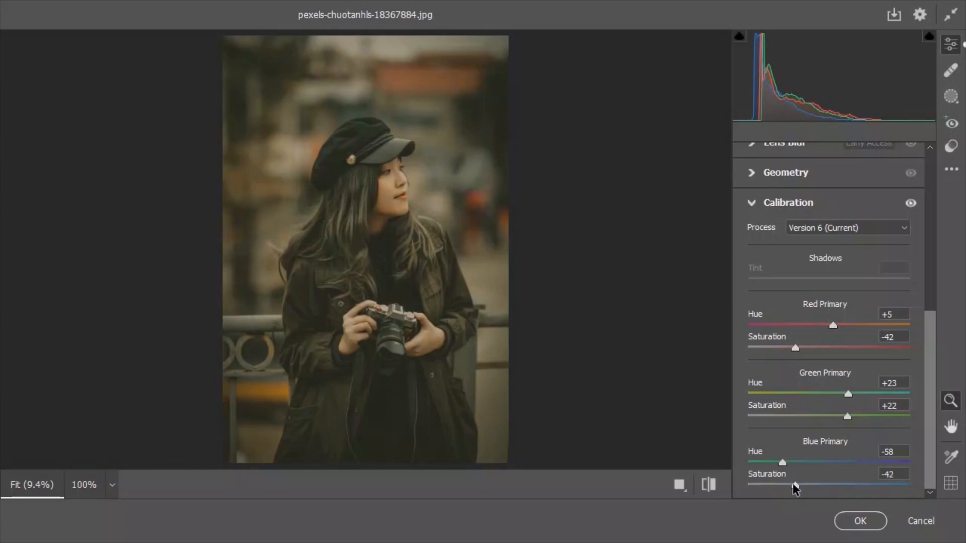
Refine the point curve with a shadow point at Input 44, Output 50 and a slightly raised white endpoint, and compare before and after
left_click_drag(931, 384, 935, 284)
left_click(752, 389)
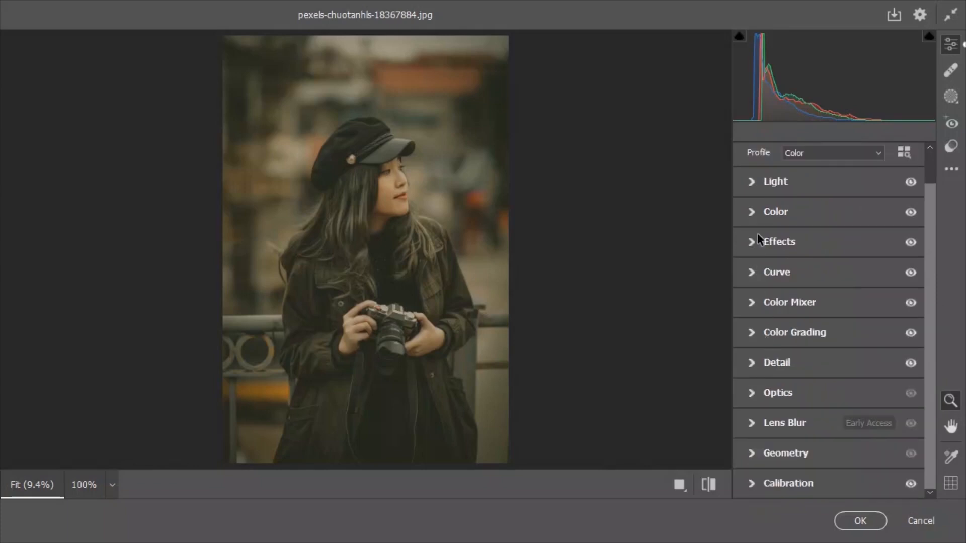
left_click(751, 273)
left_click_drag(746, 362, 775, 356)
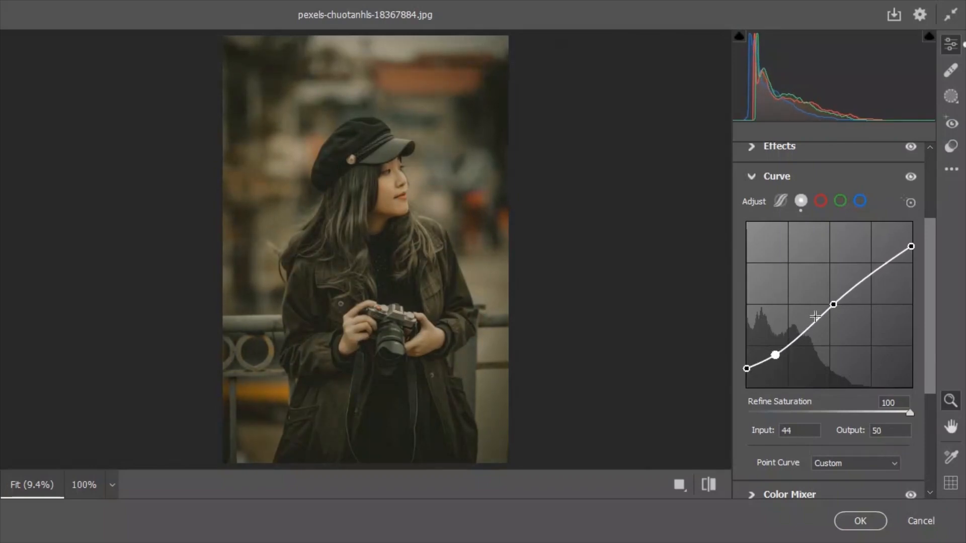
left_click_drag(834, 304, 834, 305)
left_click_drag(911, 246, 911, 242)
left_click(708, 485)
left_click(708, 485)
left_click(707, 485)
left_click(708, 484)
Save the current edit settings as a user preset named "cinematic" with the default subset
left_click(952, 172)
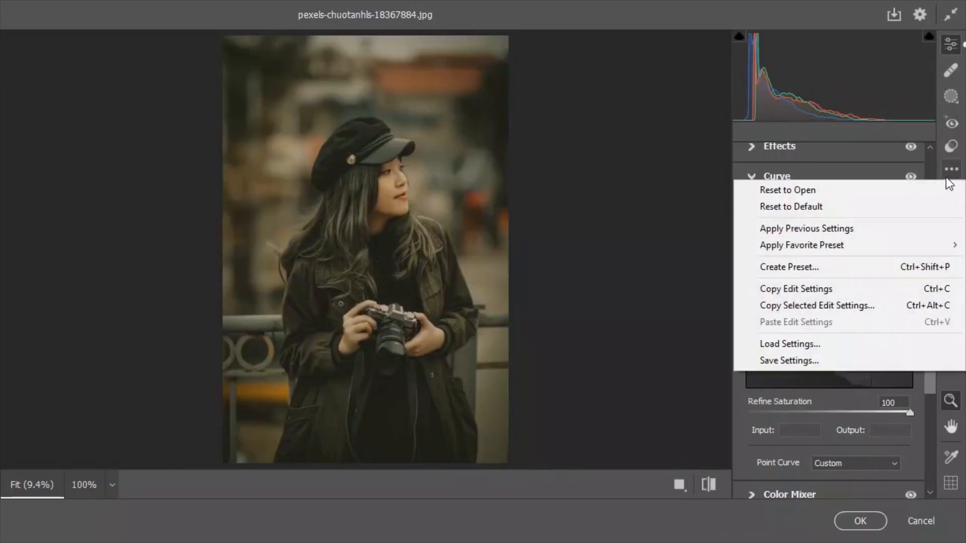
left_click(787, 268)
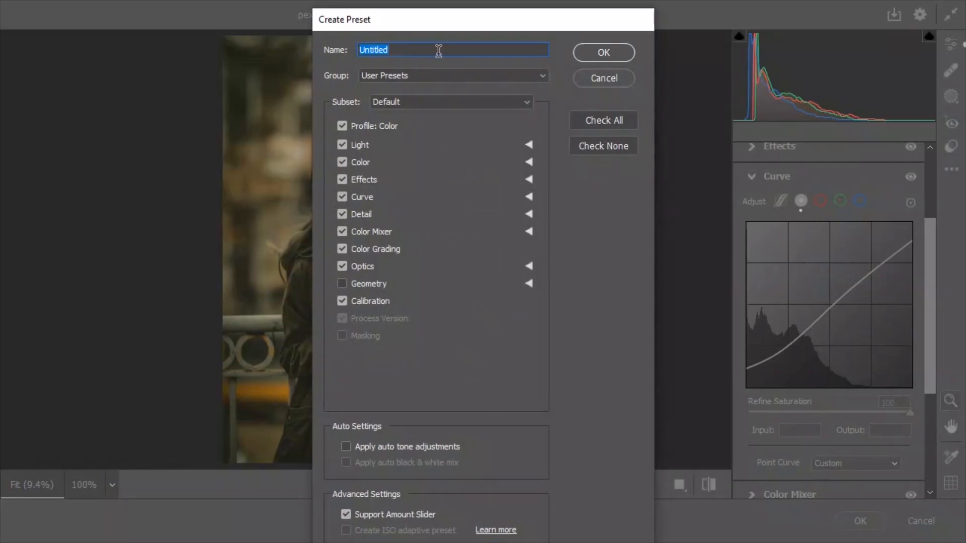
key("BackSpace")
type("cinematic")
left_click(586, 57)
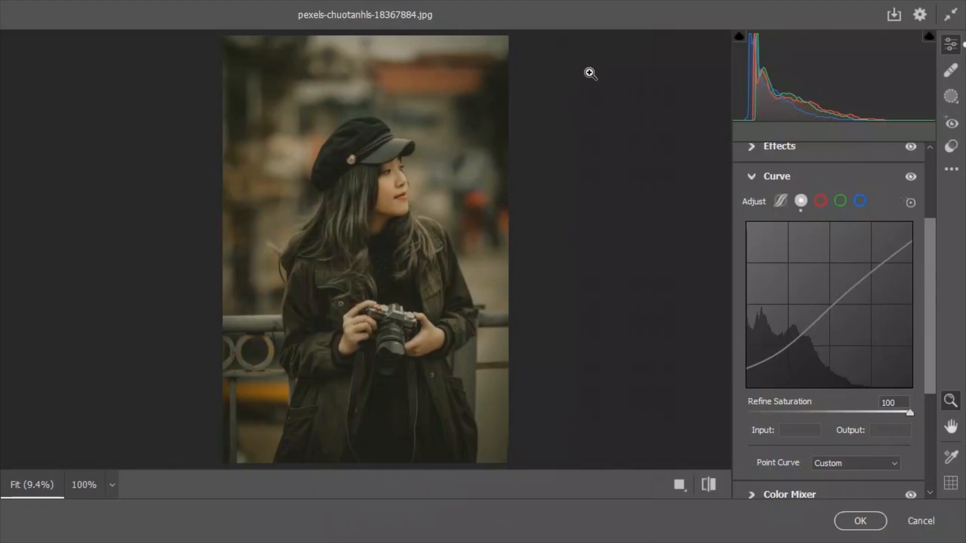
Apply the Camera Raw grade to the Background copy layer and toggle that layer's visibility to compare it with the original
left_click(851, 521)
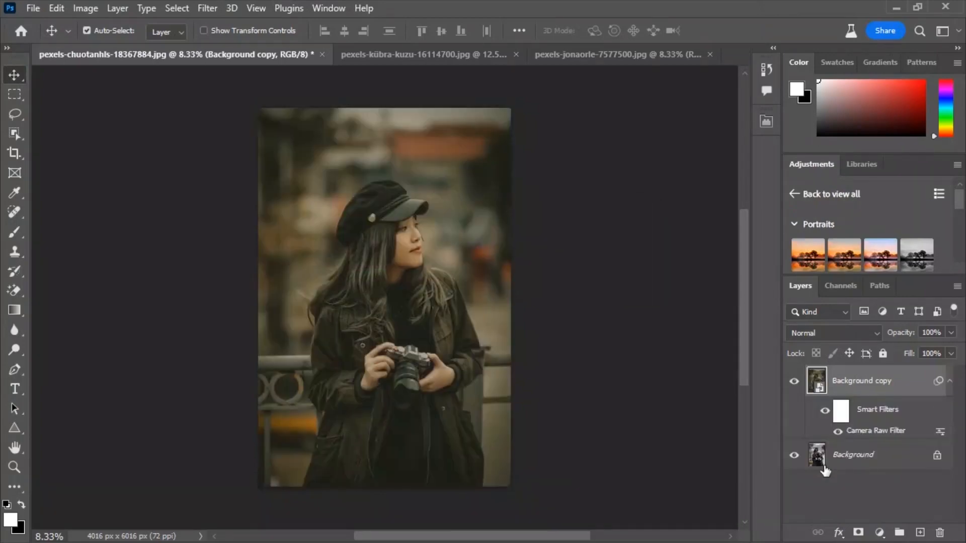
left_click(794, 381)
left_click(793, 383)
Reapply the last Camera Raw Filter to the photo with the red beret and to the photo of the woman in the black dress
left_click(410, 59)
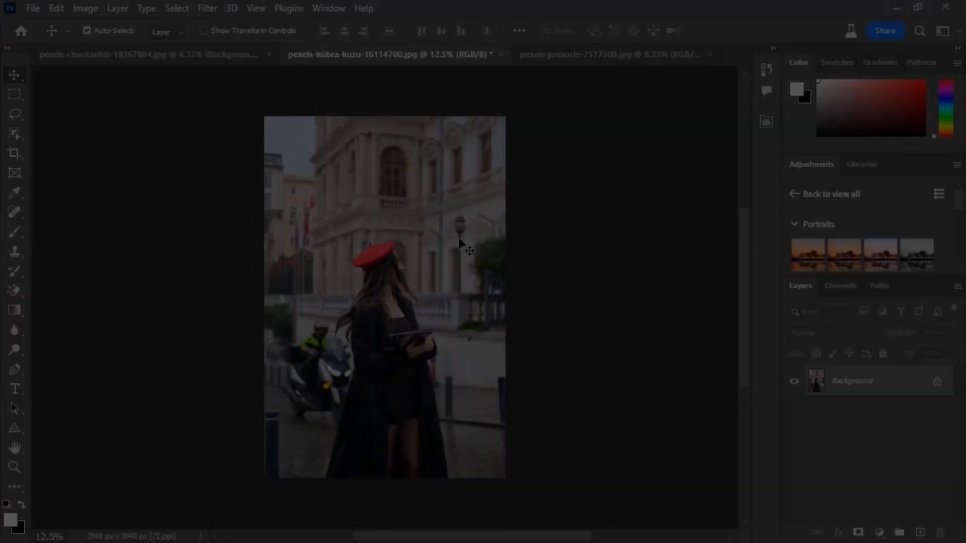
left_click(198, 6)
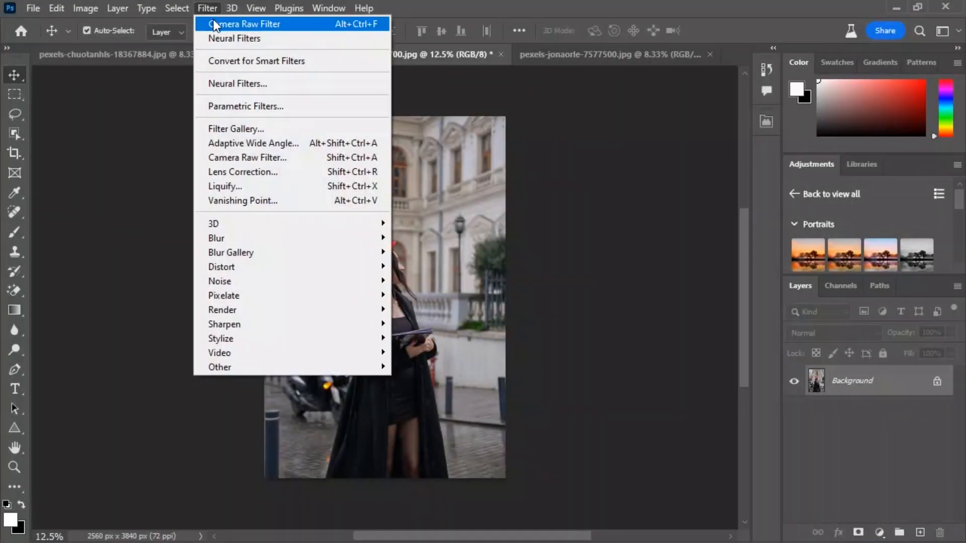
left_click(213, 22)
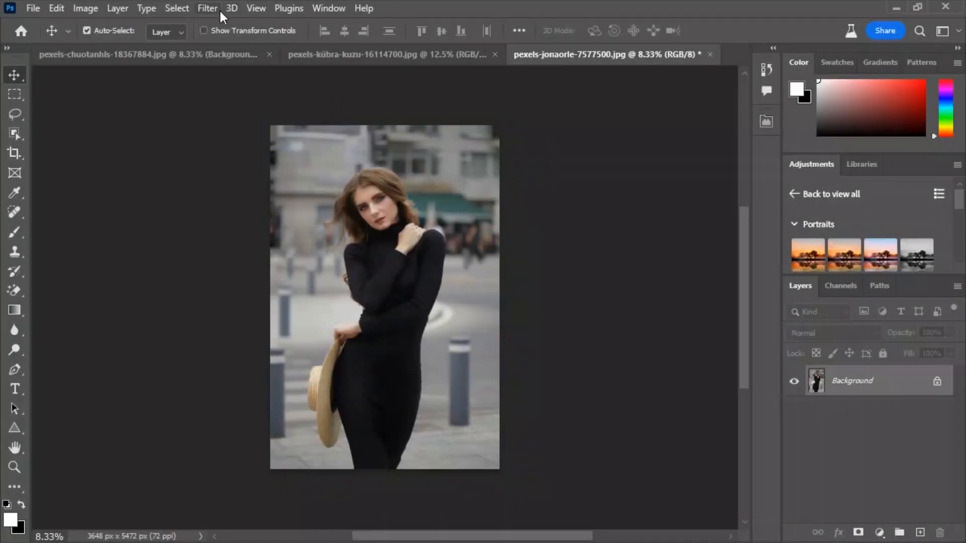
left_click(208, 8)
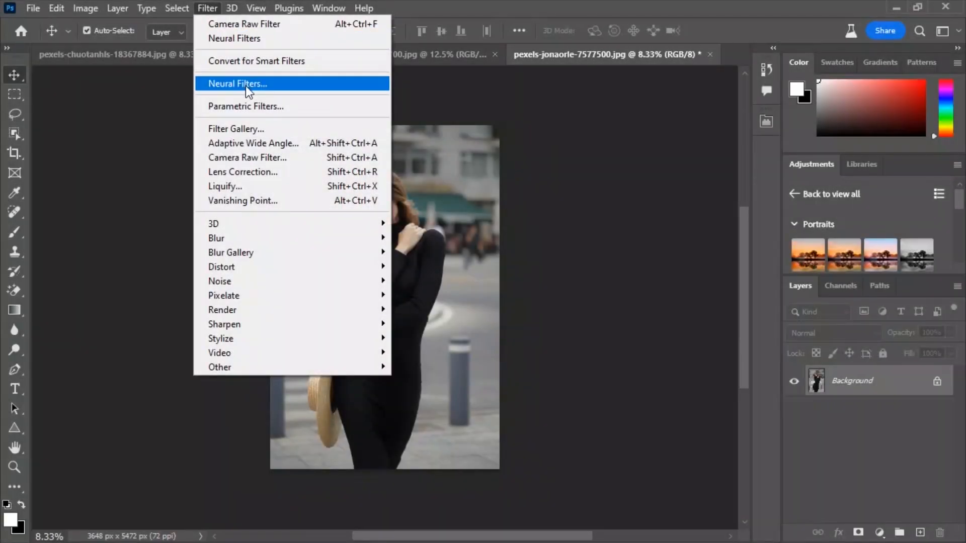
left_click(240, 24)
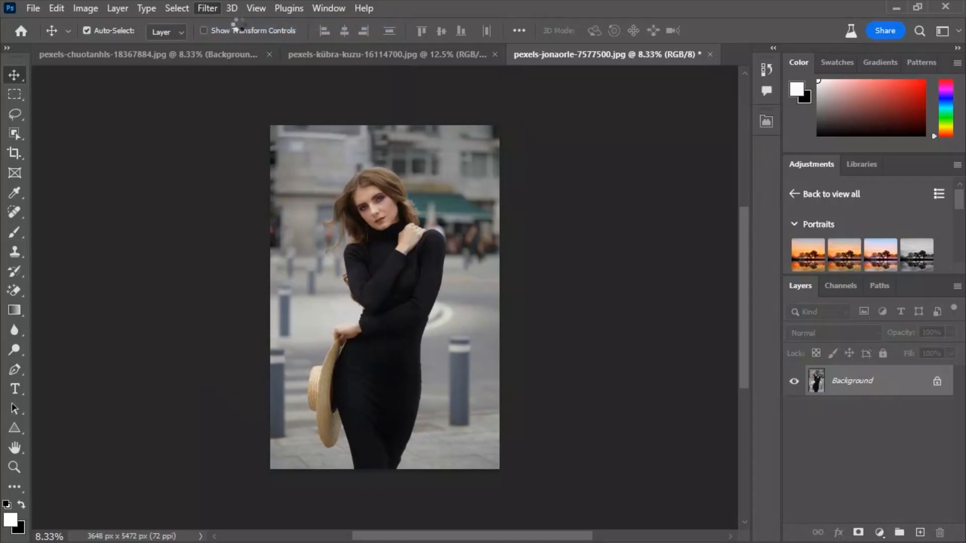